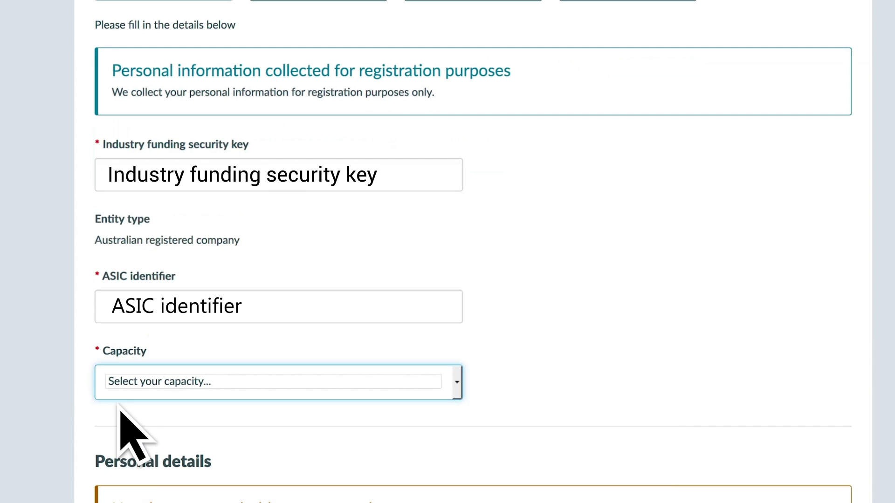
- Set the capacity to Director and fill in the required personal details, including the given, other and family names
{"action": "left_click", "coordinate": [120, 376]}
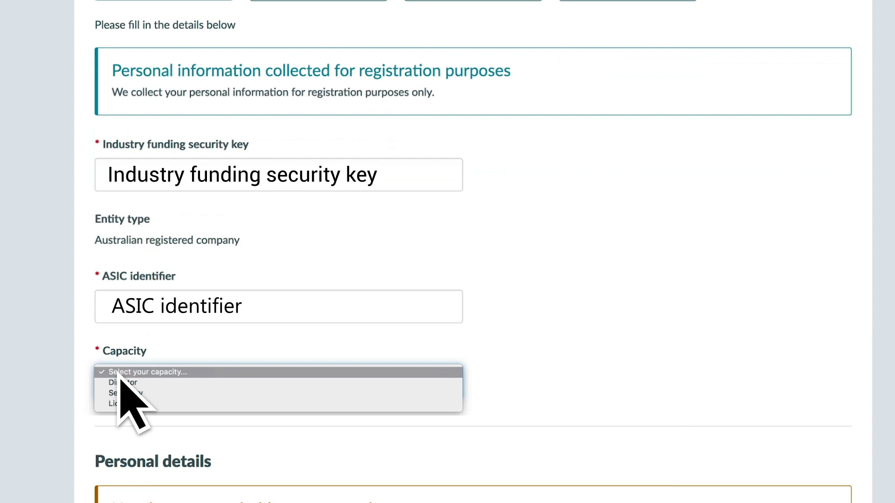
{"action": "left_click", "coordinate": [126, 383]}
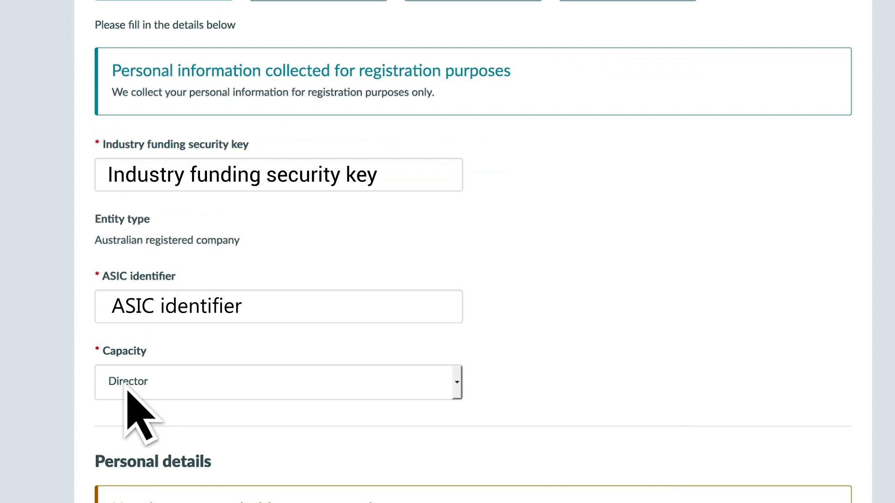
{"action": "scroll", "coordinate": [126, 385], "scroll_direction": "down", "scroll_amount": 9}
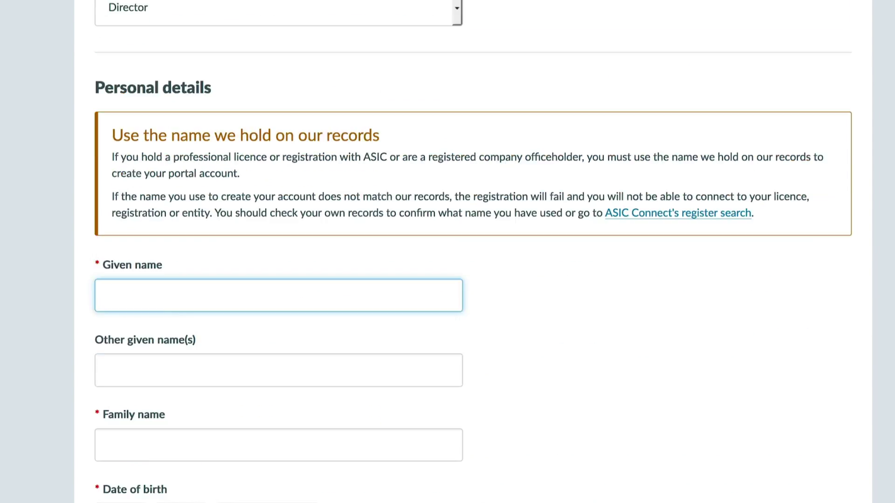
{"action": "type", "text": "Given name"}
{"action": "key", "text": "Tab"}
{"action": "type", "text": "Other given na"}
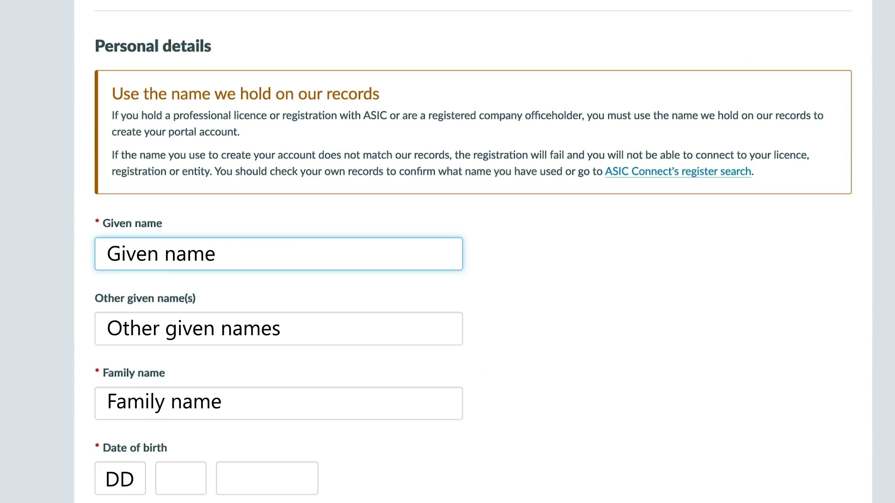
{"action": "scroll", "coordinate": [447, 252], "scroll_direction": "down", "scroll_amount": 8}
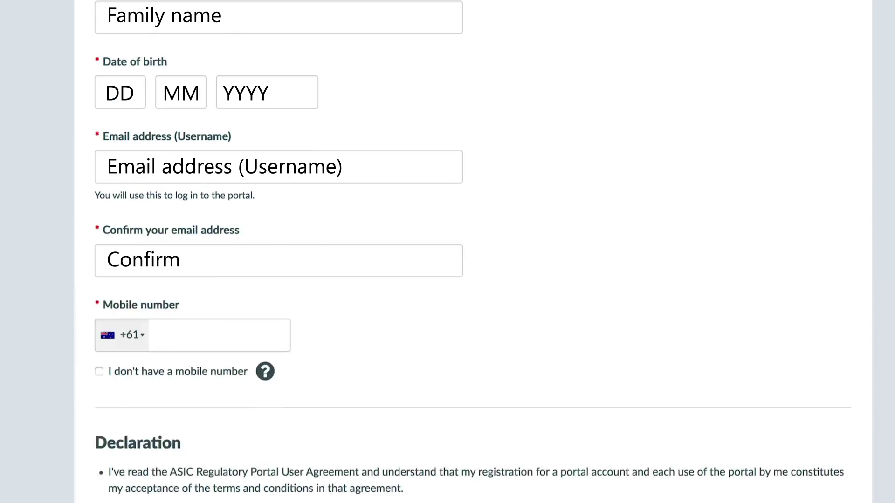
- Agree to the declarations and submit the portal account registration
{"action": "scroll", "coordinate": [448, 252], "scroll_direction": "down", "scroll_amount": 8}
{"action": "left_click", "coordinate": [99, 303]}
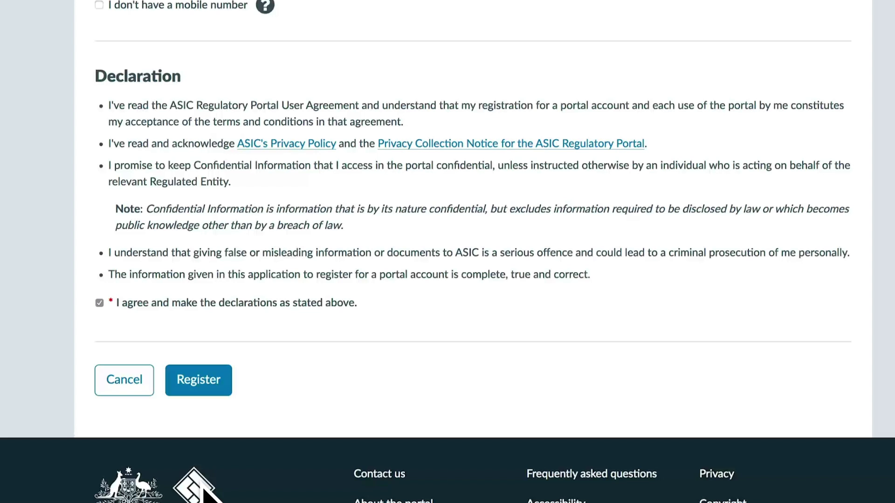
{"action": "left_click", "coordinate": [204, 379]}
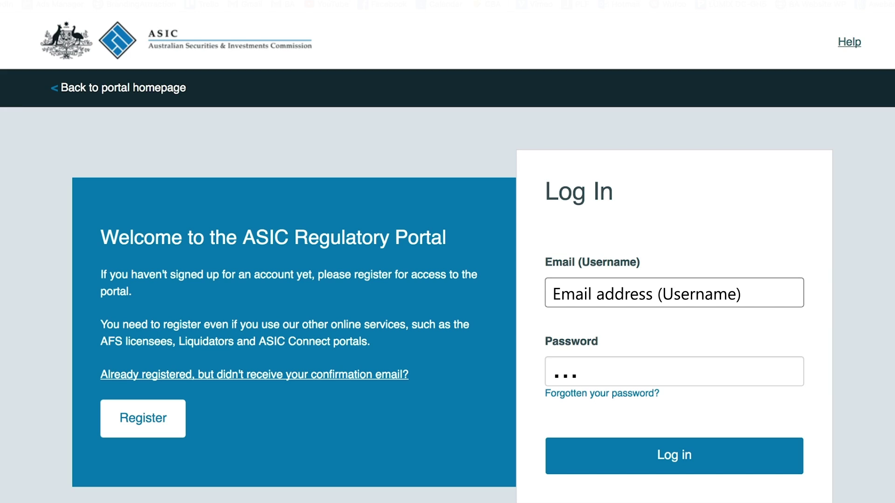
- Log in to the portal and choose ASIC TEST COMPANY PTY LTD as the entity to represent
{"action": "left_click", "coordinate": [685, 445]}
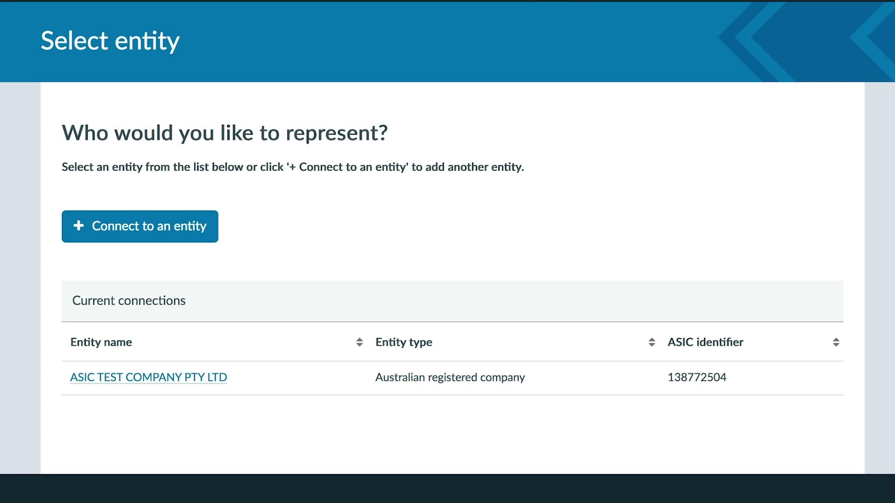
{"action": "left_click", "coordinate": [223, 376]}
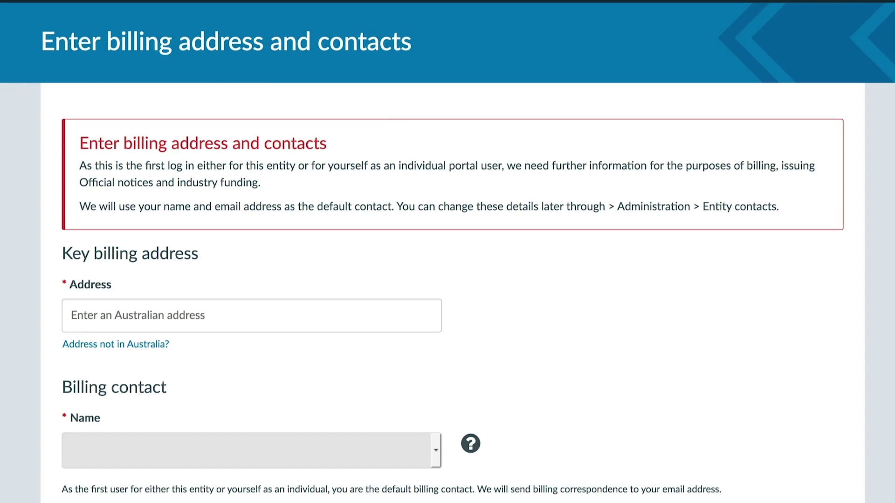
- Fill in the key billing address and the billing, official notices and industry funding compliance contact names, and submit them
{"action": "type", "text": "Billing address"}
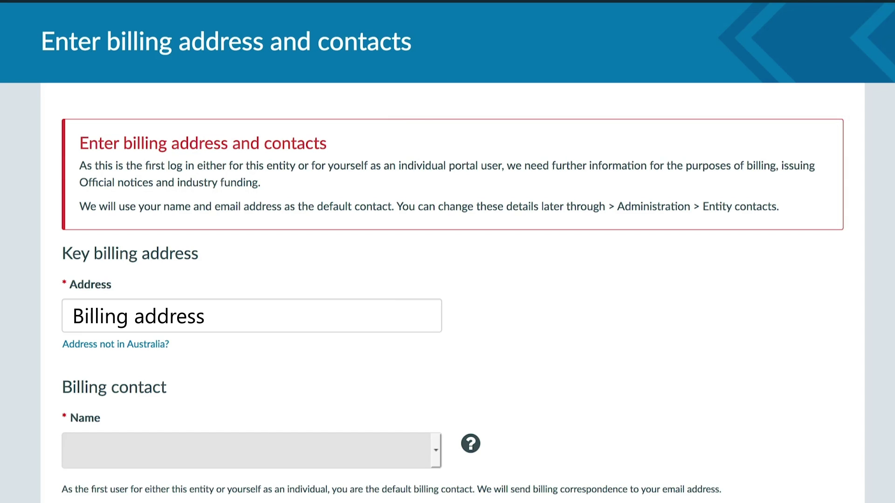
{"action": "type", "text": "Billing contact name"}
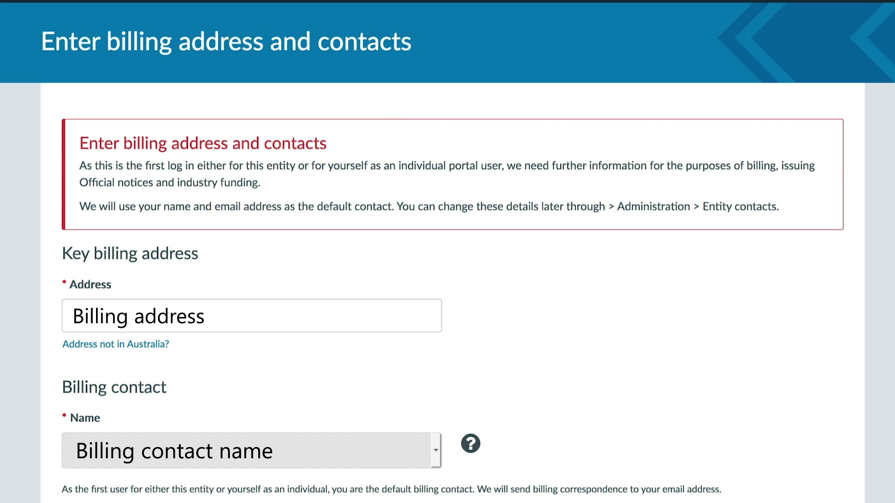
{"action": "scroll", "coordinate": [447, 252], "scroll_direction": "down", "scroll_amount": 8}
{"action": "type", "text": "Officia"}
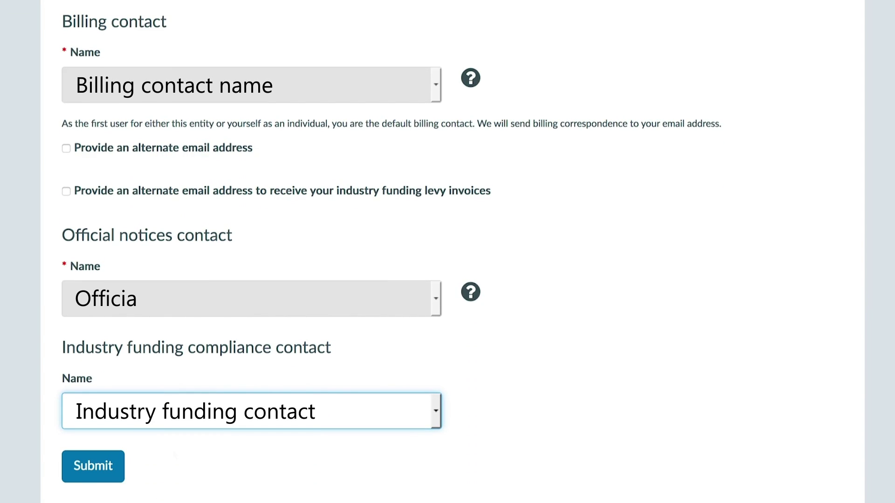
{"action": "type", "text": "l notices contact name"}
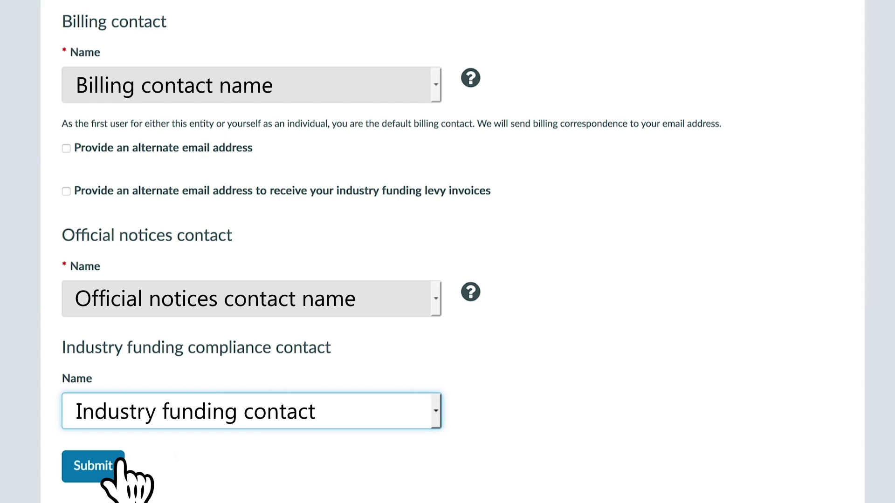
{"action": "left_click", "coordinate": [119, 465]}
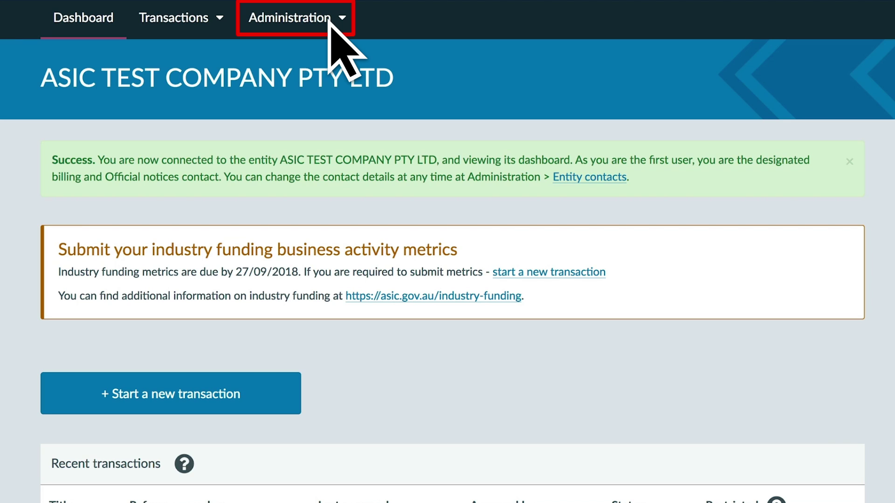
- Launch a new transaction to submit industry funding business activity metrics, without restricting access to it
{"action": "left_click", "coordinate": [253, 396]}
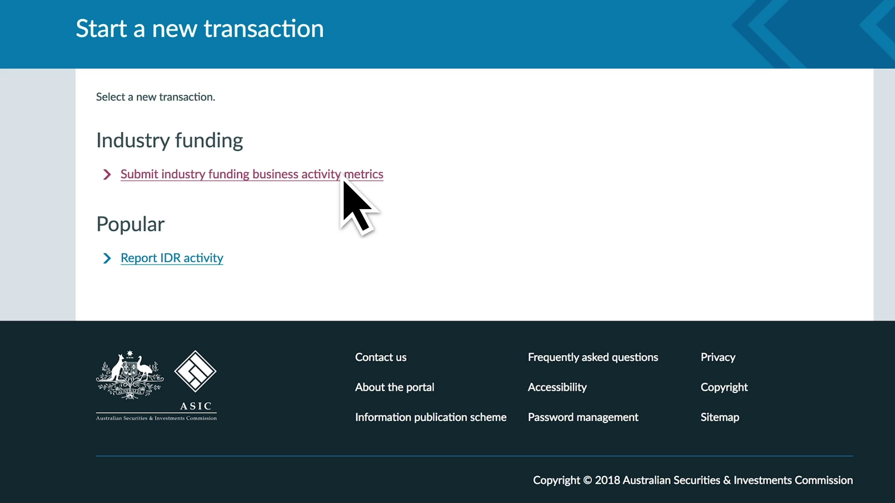
{"action": "left_click", "coordinate": [343, 179]}
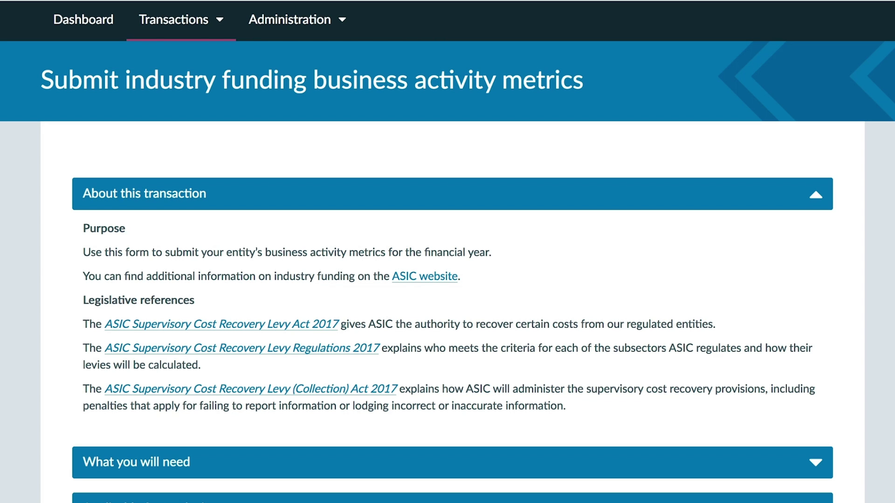
{"action": "scroll", "coordinate": [448, 251], "scroll_direction": "down", "scroll_amount": 5}
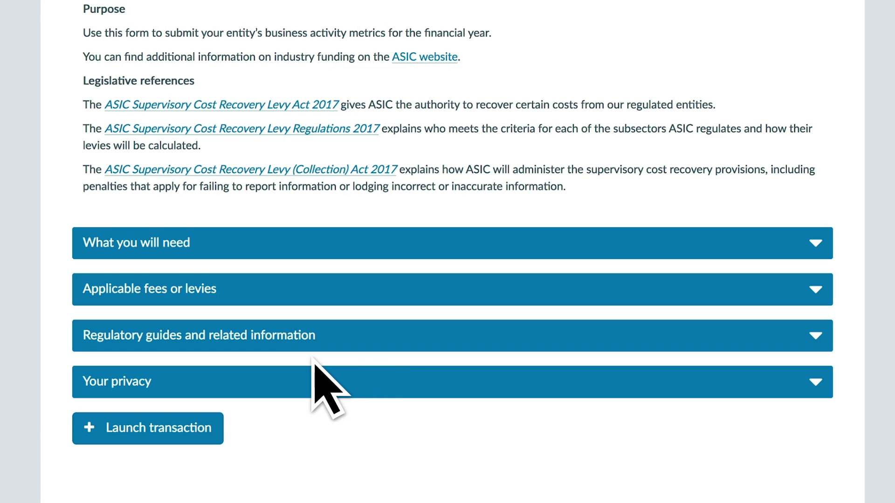
{"action": "left_click", "coordinate": [179, 429]}
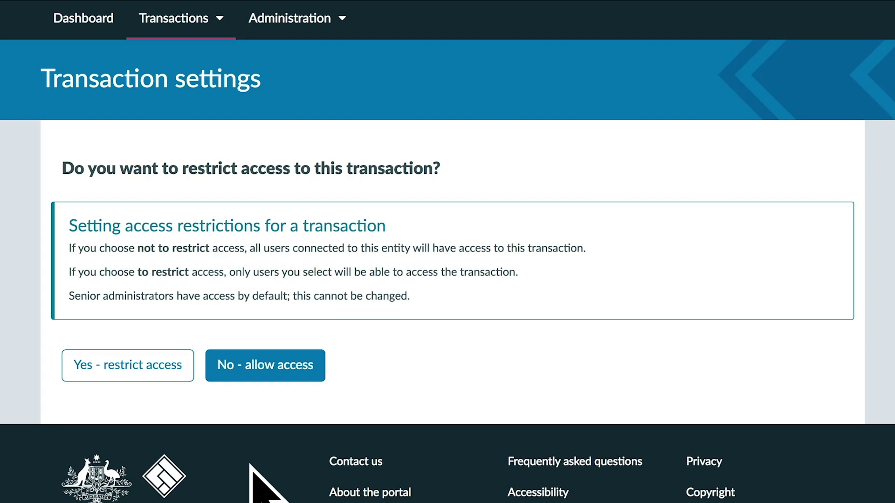
{"action": "left_click", "coordinate": [251, 366]}
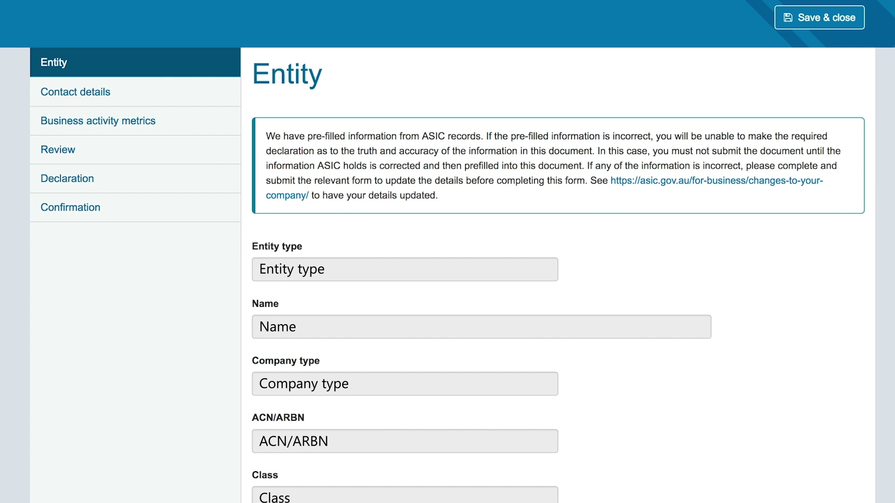
- Review the pre-filled entity information down to the start date and proceed to the contact details
{"action": "scroll", "coordinate": [447, 252], "scroll_direction": "down", "scroll_amount": 2}
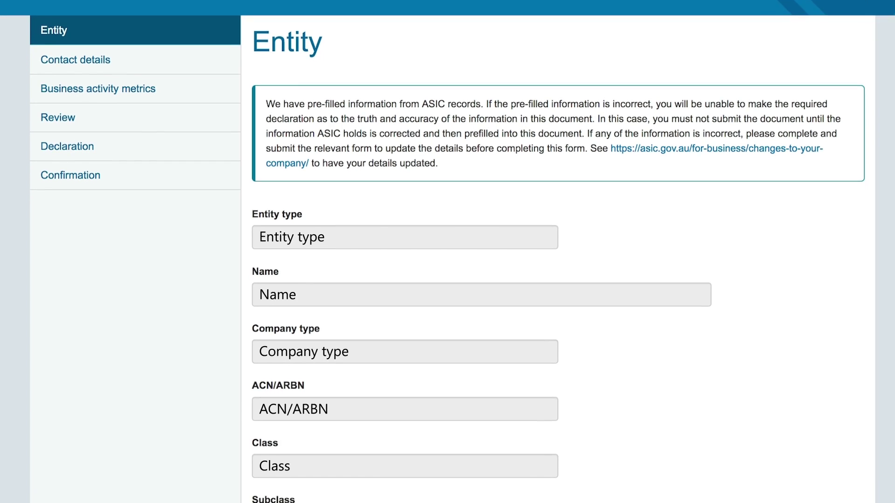
{"action": "scroll", "coordinate": [448, 252], "scroll_direction": "down", "scroll_amount": 3}
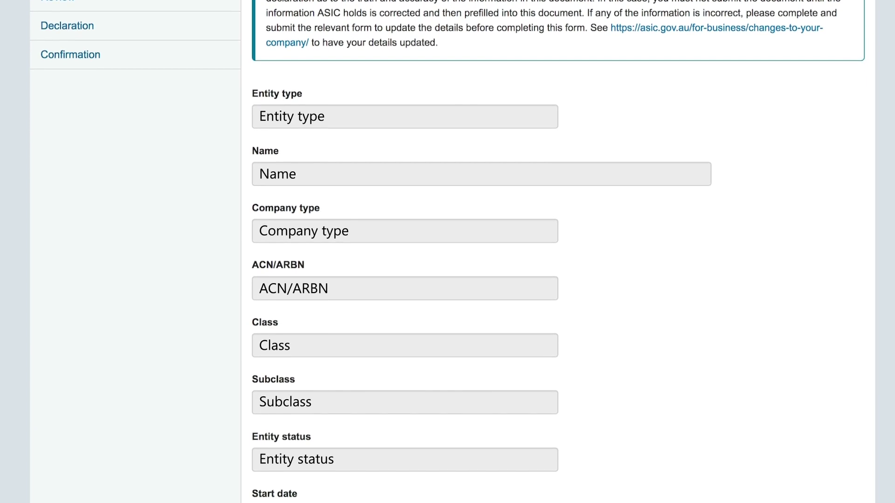
{"action": "scroll", "coordinate": [447, 251], "scroll_direction": "down", "scroll_amount": 2}
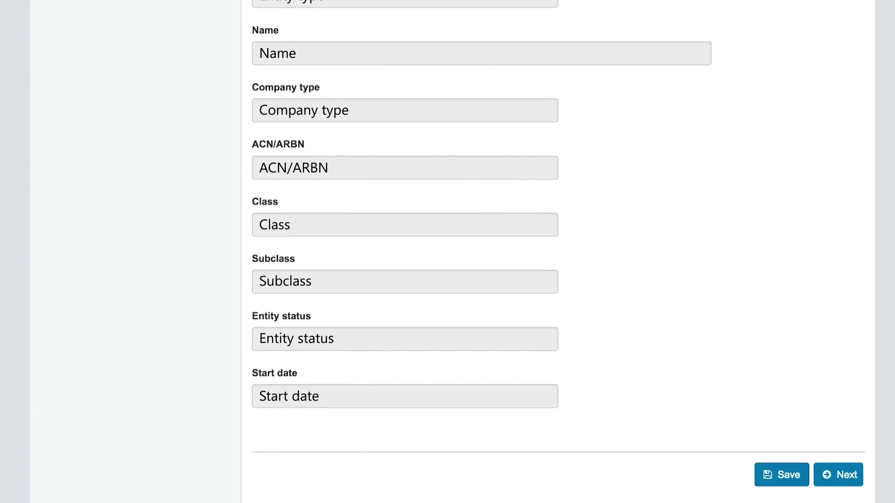
{"action": "left_click", "coordinate": [841, 472]}
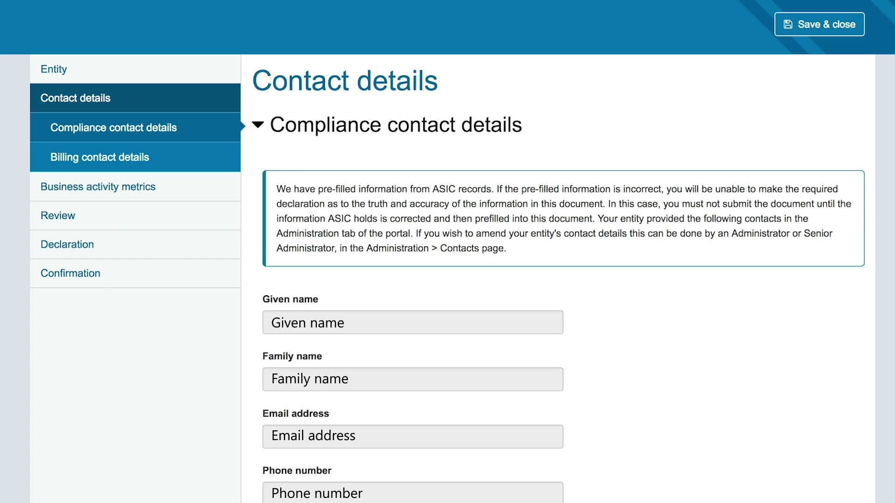
- Check the pre-filled compliance and billing contact details and continue to the business activity metrics
{"action": "scroll", "coordinate": [838, 236], "scroll_direction": "down", "scroll_amount": 2}
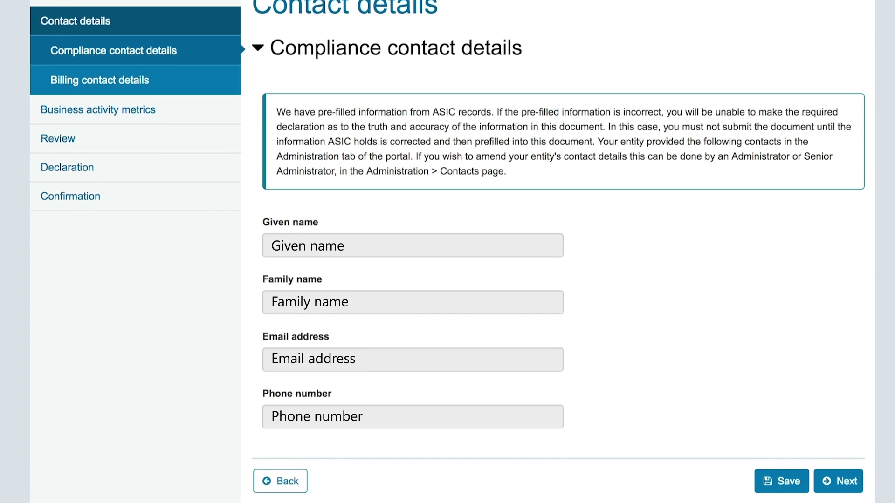
{"action": "left_click", "coordinate": [837, 471]}
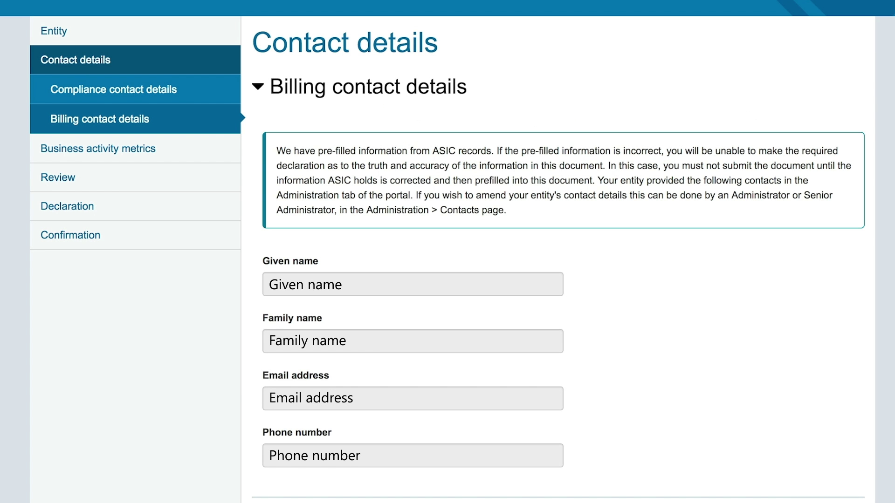
{"action": "scroll", "coordinate": [447, 252], "scroll_direction": "down", "scroll_amount": 1}
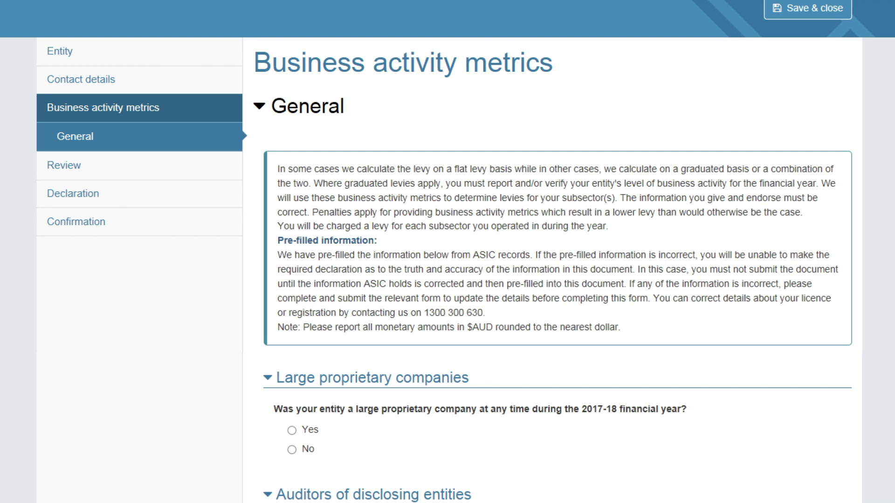
- Answer Yes to being a large proprietary company in 2017-18 and enter "2017-18 AUDIT FEE INCOME" as the entity's audit fee income
{"action": "scroll", "coordinate": [447, 252], "scroll_direction": "down", "scroll_amount": 5}
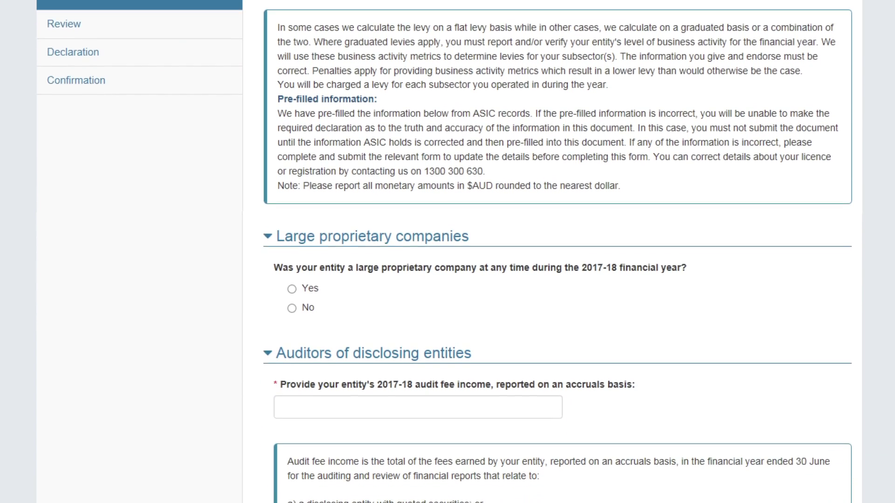
{"action": "left_click", "coordinate": [292, 178]}
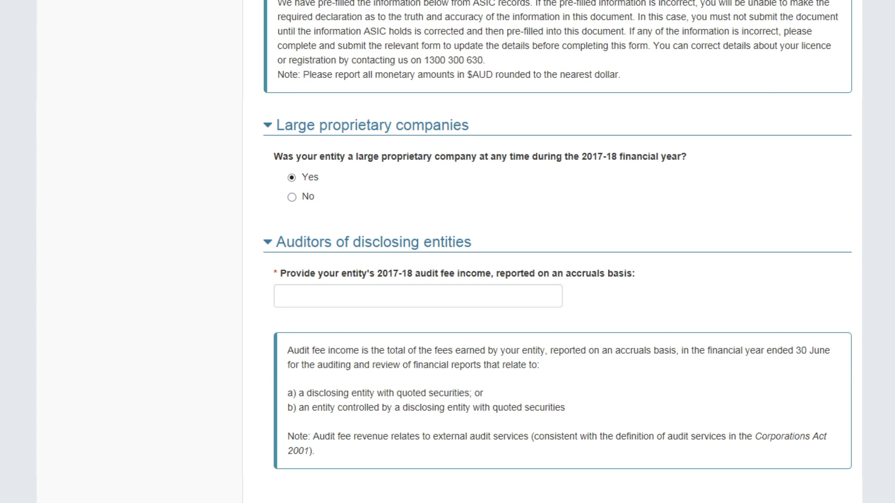
{"action": "type", "text": "2017-18 AUDIT FEE INCOME"}
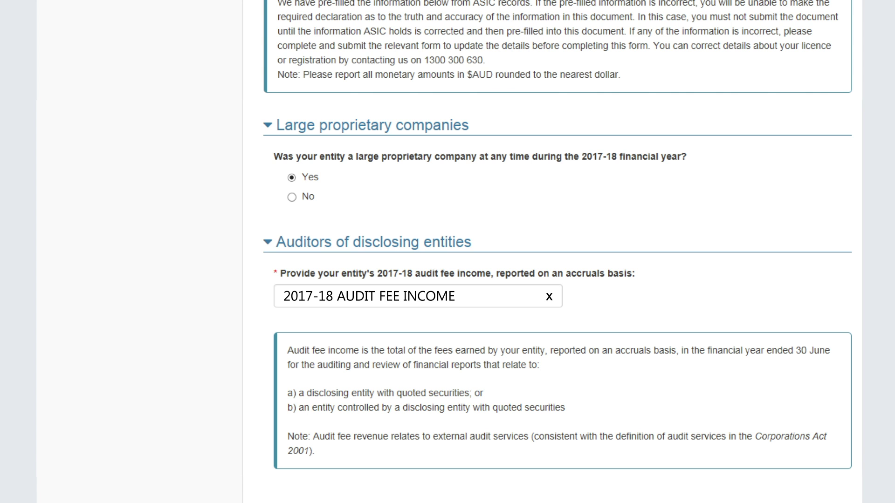
- For superannuation trustees, enter "VALUE OF ASSETS AS AT JUNE 30" as the total assets value and "AMOUNT EXCLUDED" as the excluded amount
{"action": "scroll", "coordinate": [558, 251], "scroll_direction": "down", "scroll_amount": 3}
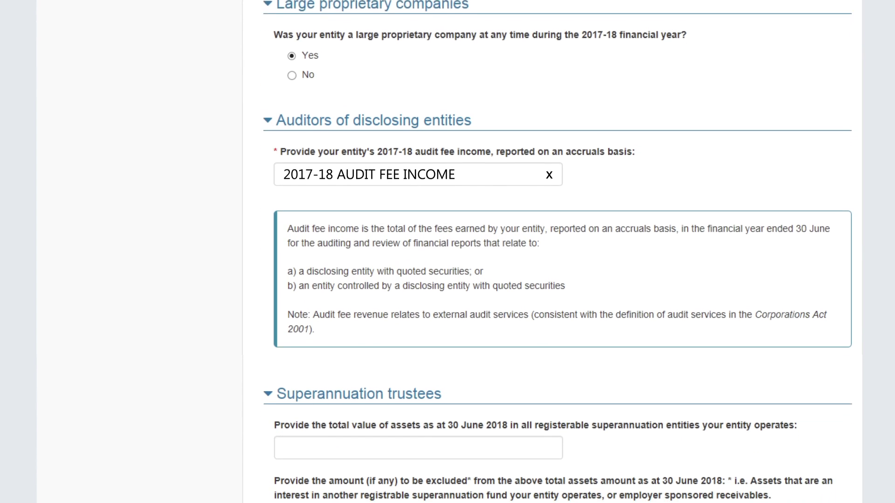
{"action": "scroll", "coordinate": [558, 252], "scroll_direction": "down", "scroll_amount": 3}
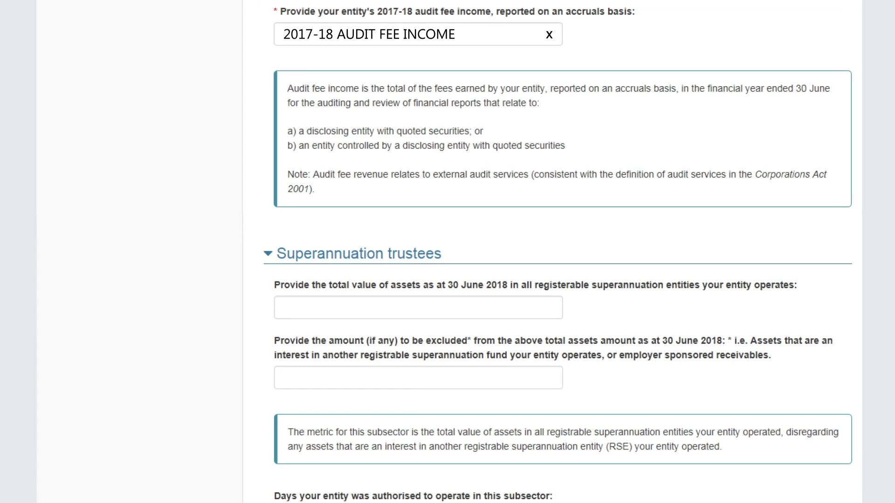
{"action": "left_click", "coordinate": [285, 307]}
{"action": "type", "text": "VALUE OF ASSETS AS AT JUNE 30"}
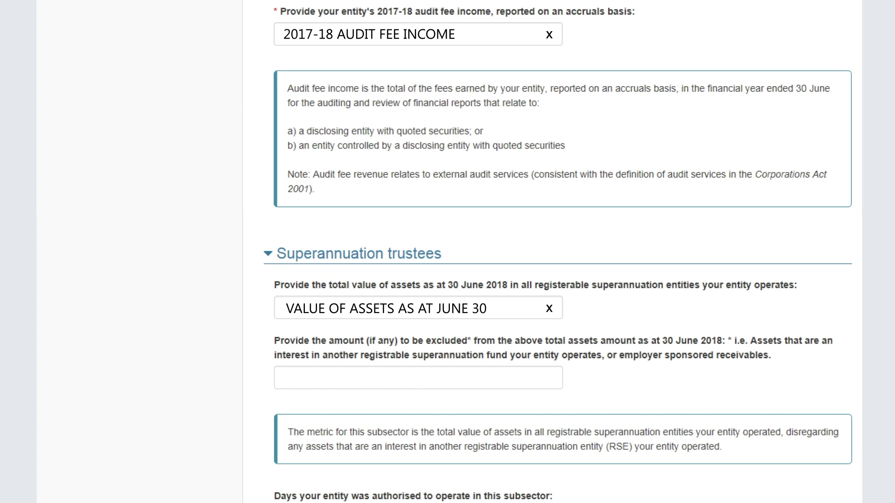
{"action": "left_click", "coordinate": [285, 377]}
{"action": "type", "text": "AMOUNT EXCLUDED"}
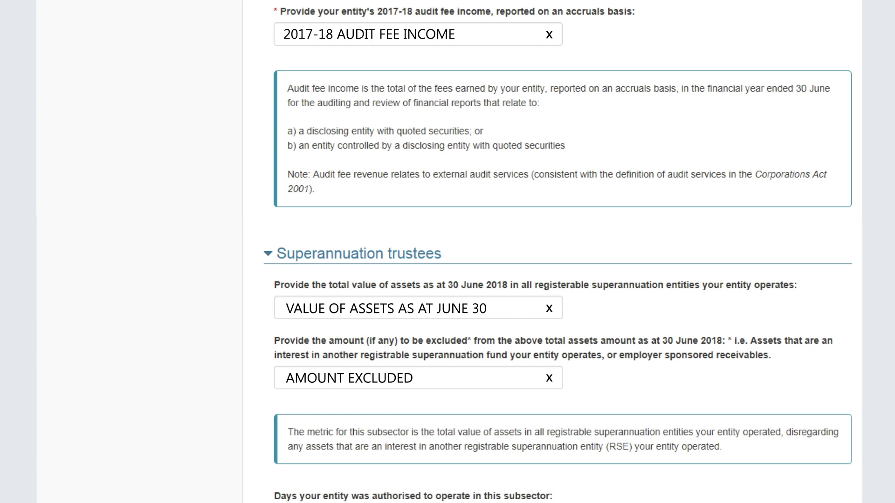
- Enter "DAYS ENTITY AUTHORISED" as the days the entity was authorised to operate in the superannuation trustees subsector
{"action": "scroll", "coordinate": [557, 252], "scroll_direction": "down", "scroll_amount": 3}
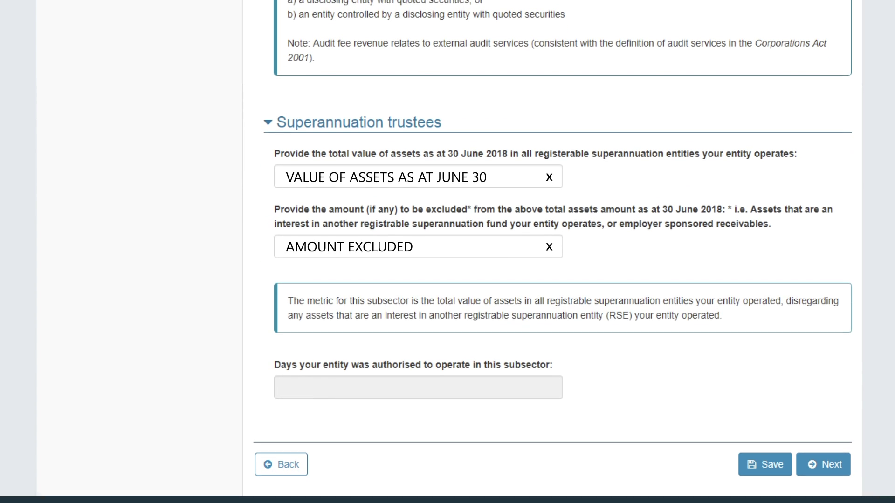
{"action": "left_click", "coordinate": [285, 376]}
{"action": "type", "text": "DAYS ENTITY AUTHORISED"}
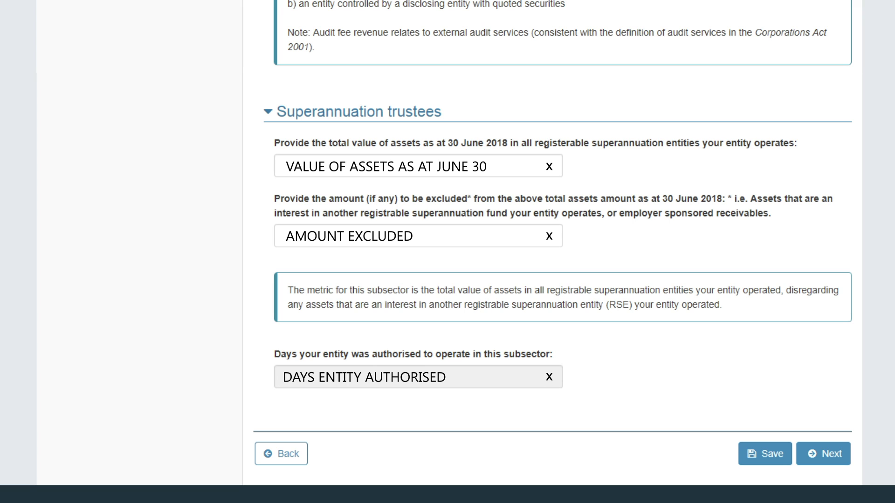
- Proceed to the review, check the entity, contact details and business activity metrics, and continue to the declaration
{"action": "left_click", "coordinate": [819, 449]}
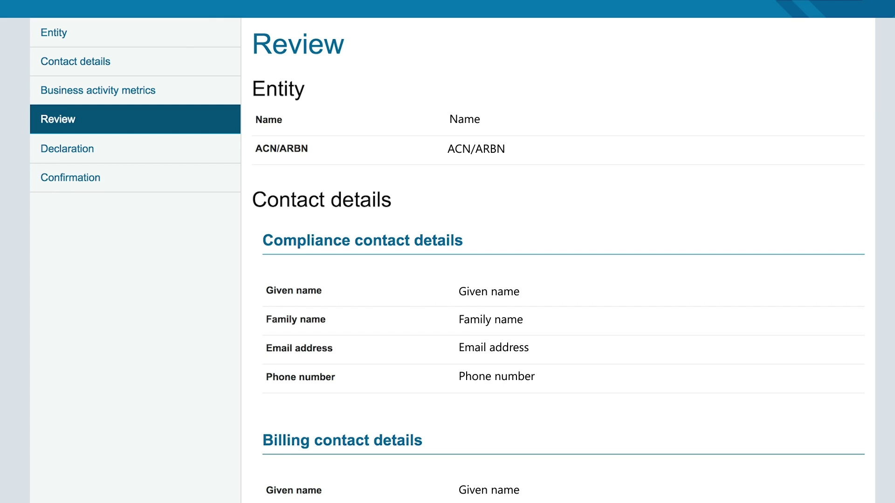
{"action": "scroll", "coordinate": [447, 252], "scroll_direction": "down", "scroll_amount": 3}
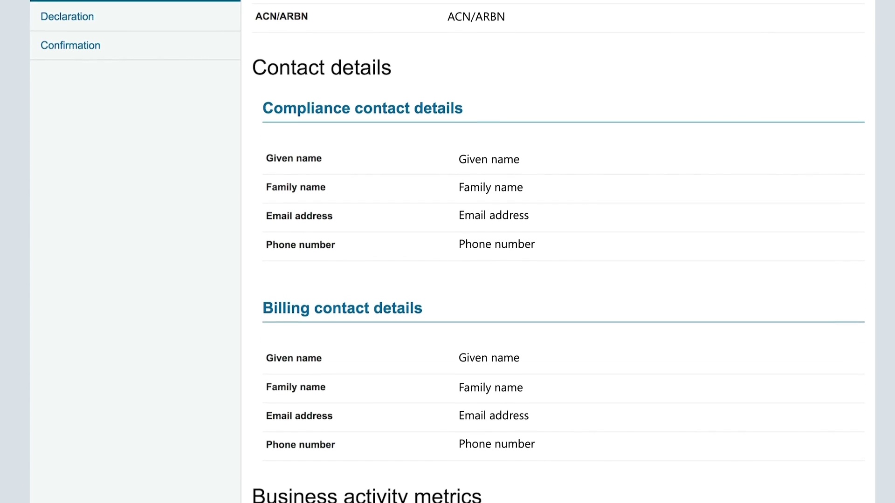
{"action": "scroll", "coordinate": [447, 252], "scroll_direction": "down", "scroll_amount": 3}
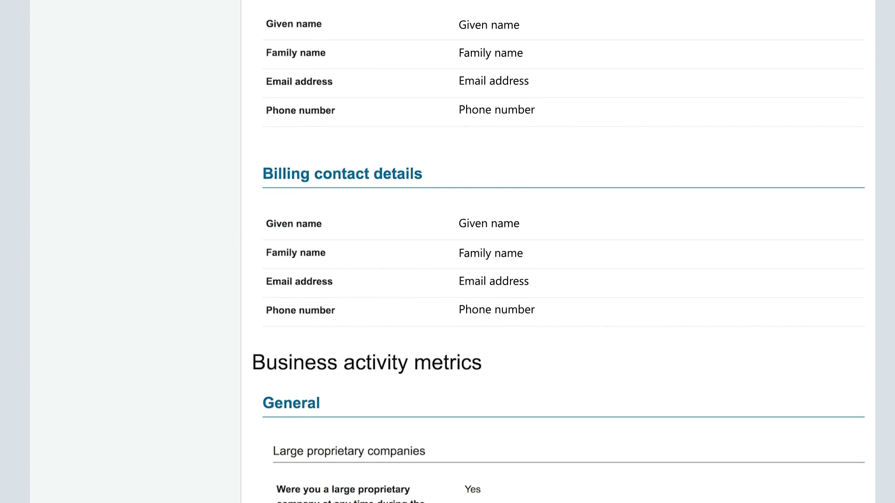
{"action": "scroll", "coordinate": [447, 252], "scroll_direction": "down", "scroll_amount": 3}
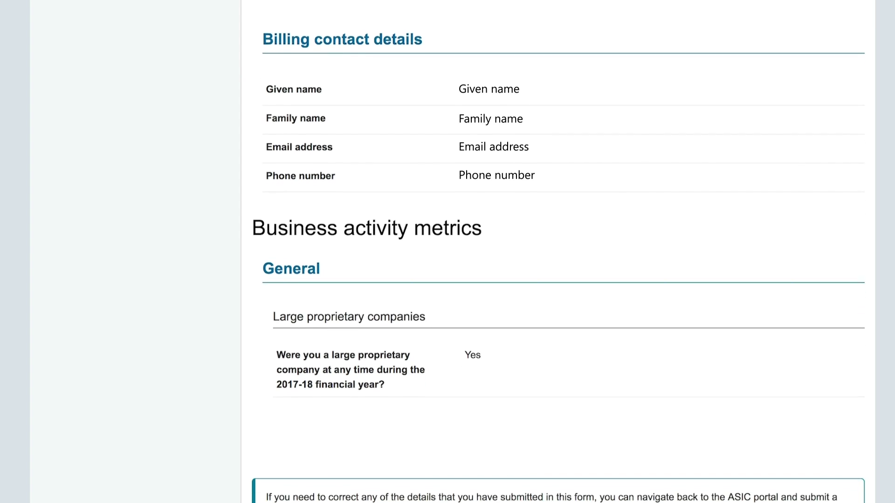
{"action": "scroll", "coordinate": [448, 251], "scroll_direction": "down", "scroll_amount": 3}
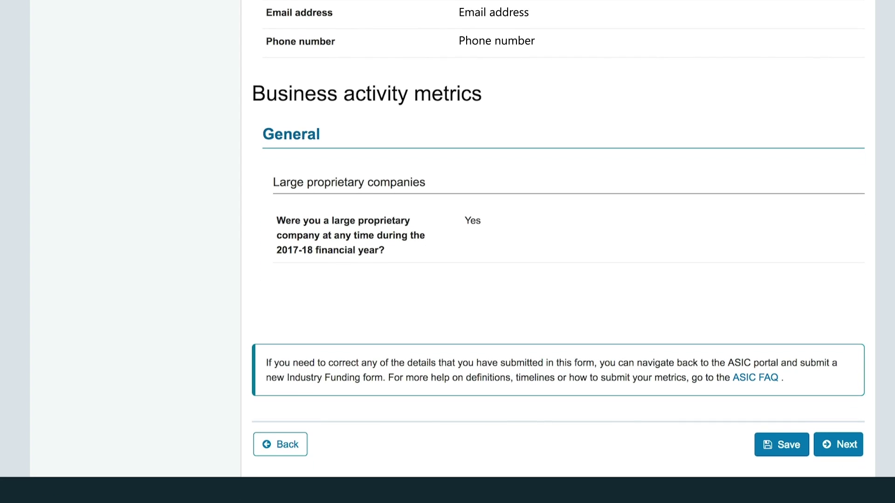
{"action": "left_click", "coordinate": [839, 445]}
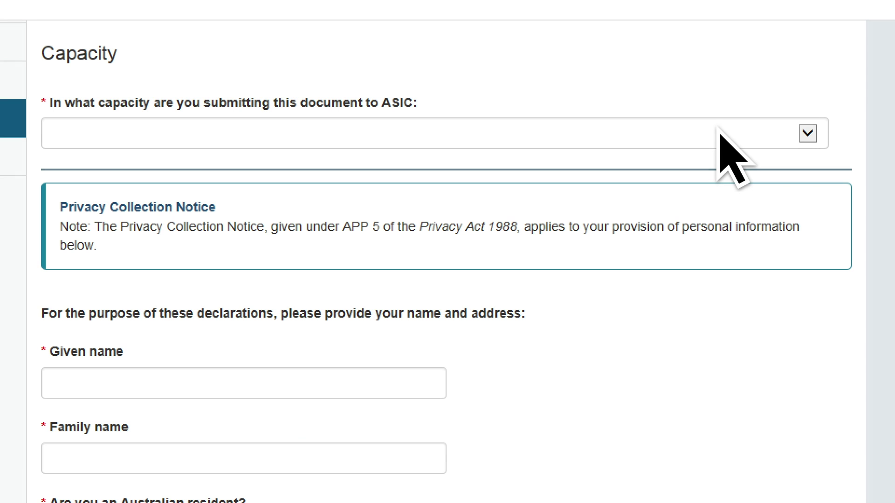
- Set the submission capacity to "On behalf of the Regulated Entity named in this document as a director of that entity"
{"action": "left_click", "coordinate": [718, 127]}
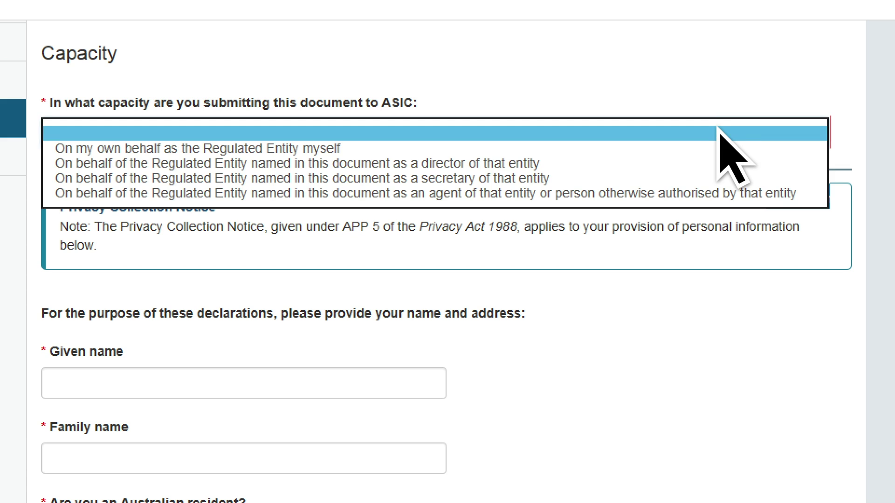
{"action": "key", "text": "Down"}
{"action": "key", "text": "Down"}
{"action": "key", "text": "Return"}
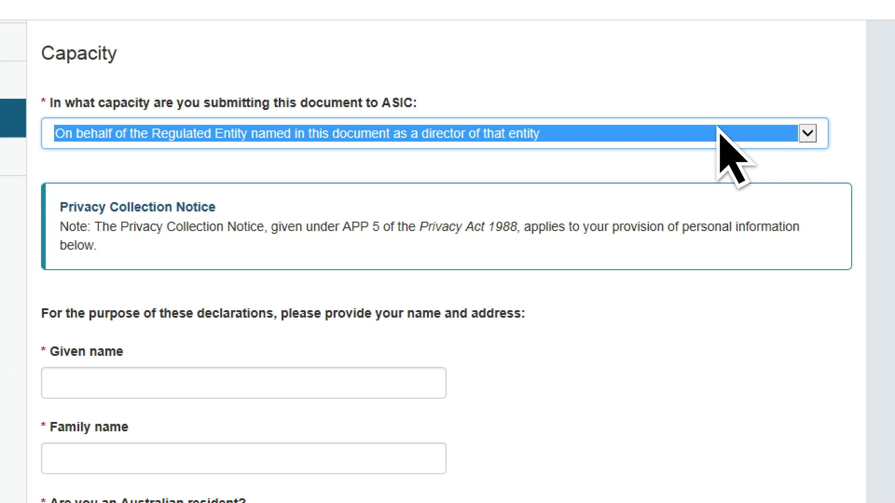
- Fill in the declarant's given name and family name, answer Yes to being an Australian resident, and enter the Australian address
{"action": "type", "text": "Given name"}
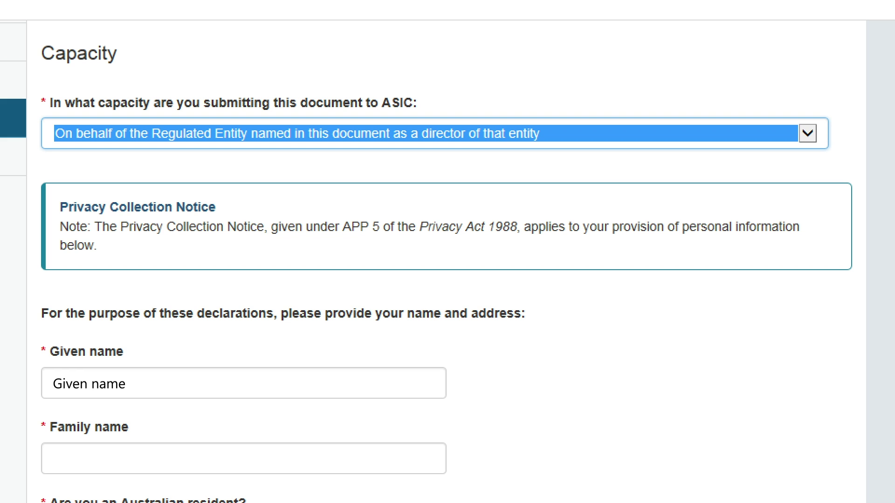
{"action": "left_click", "coordinate": [244, 458]}
{"action": "type", "text": "Family name"}
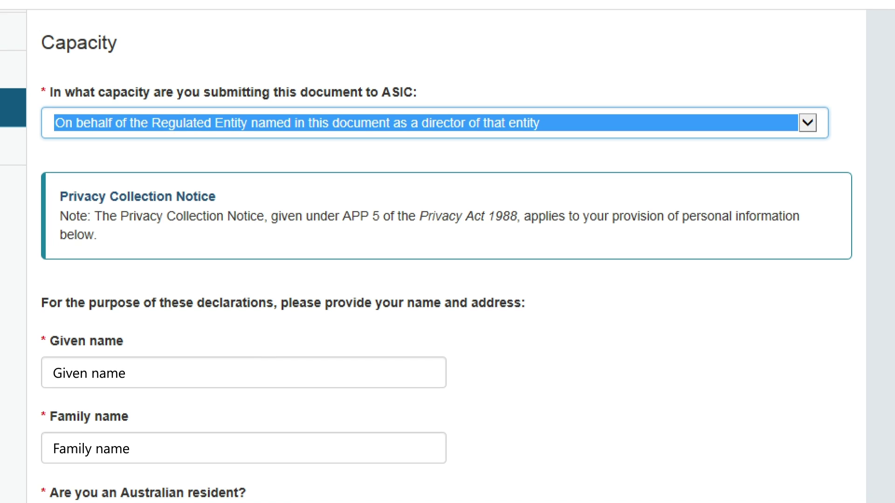
{"action": "scroll", "coordinate": [427, 252], "scroll_direction": "down", "scroll_amount": 4}
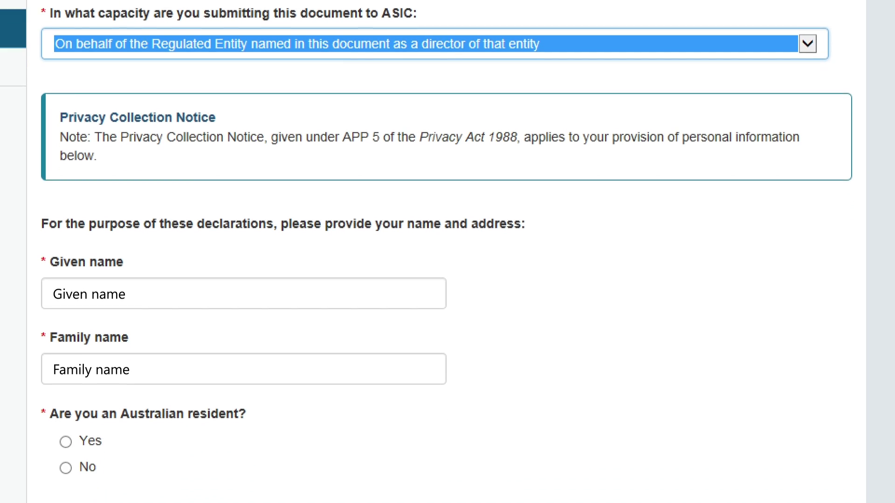
{"action": "left_click", "coordinate": [66, 348]}
{"action": "type", "text": "Australian address"}
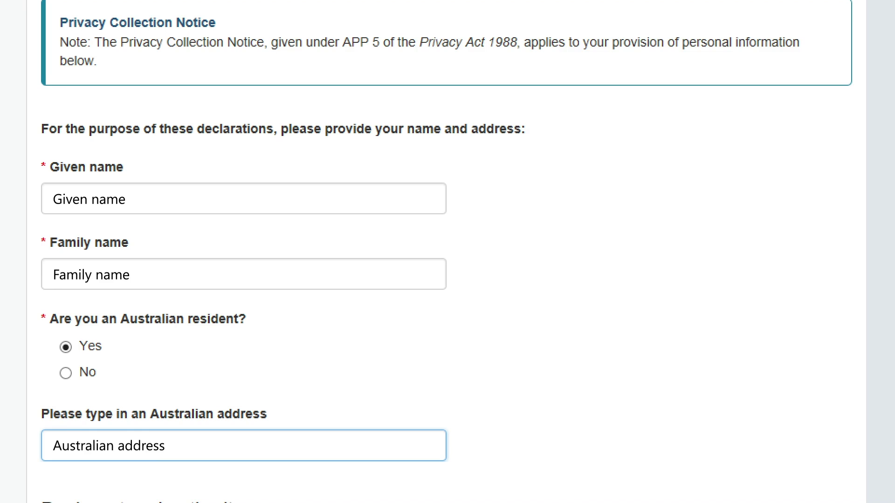
- Accept the declarant authority declaration and both confidential and personal information declarations, covering the privacy notice and consent to ASIC's use of information
{"action": "scroll", "coordinate": [447, 251], "scroll_direction": "down", "scroll_amount": 11}
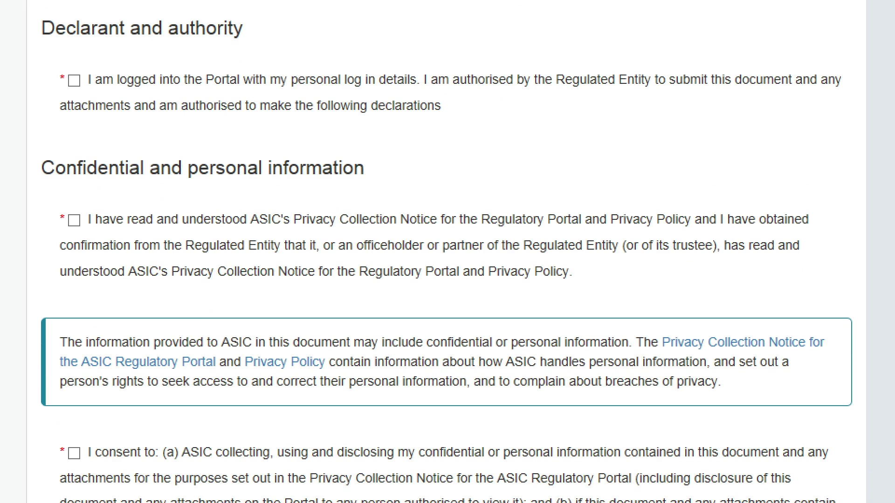
{"action": "left_click", "coordinate": [74, 80]}
{"action": "left_click", "coordinate": [74, 220]}
{"action": "scroll", "coordinate": [447, 251], "scroll_direction": "down", "scroll_amount": 3}
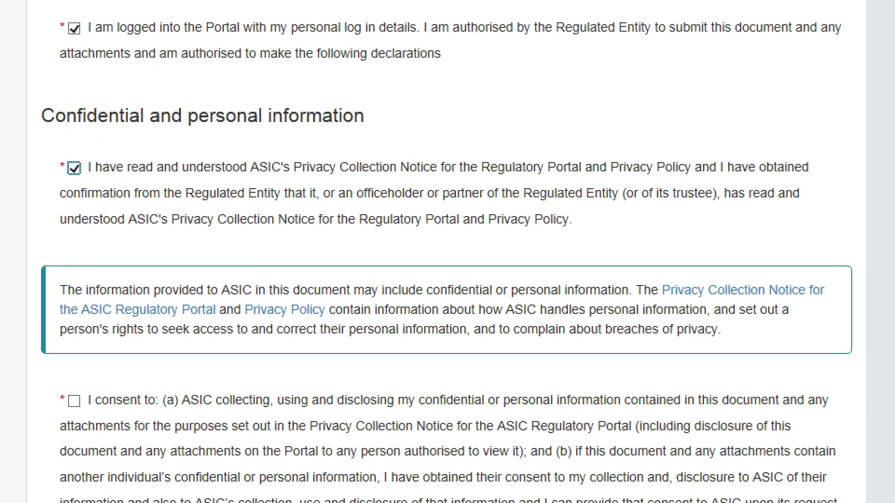
{"action": "left_click", "coordinate": [74, 351]}
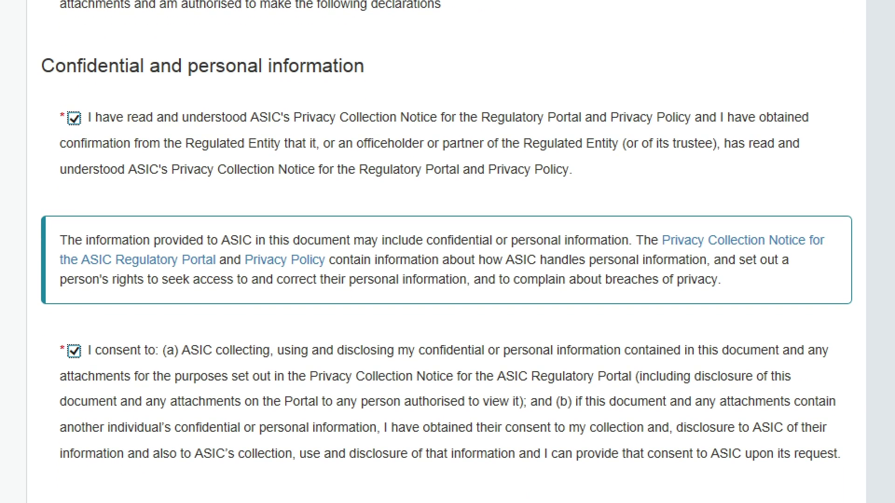
- Accept all four "True and correct" declarations and submit the industry funding form
{"action": "scroll", "coordinate": [405, 357], "scroll_direction": "down", "scroll_amount": 10}
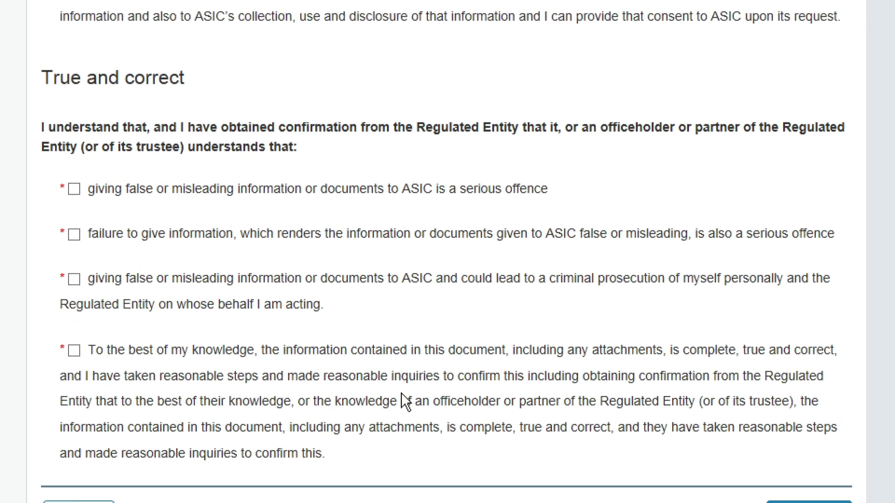
{"action": "key", "text": "space"}
{"action": "key", "text": "Tab"}
{"action": "key", "text": "space"}
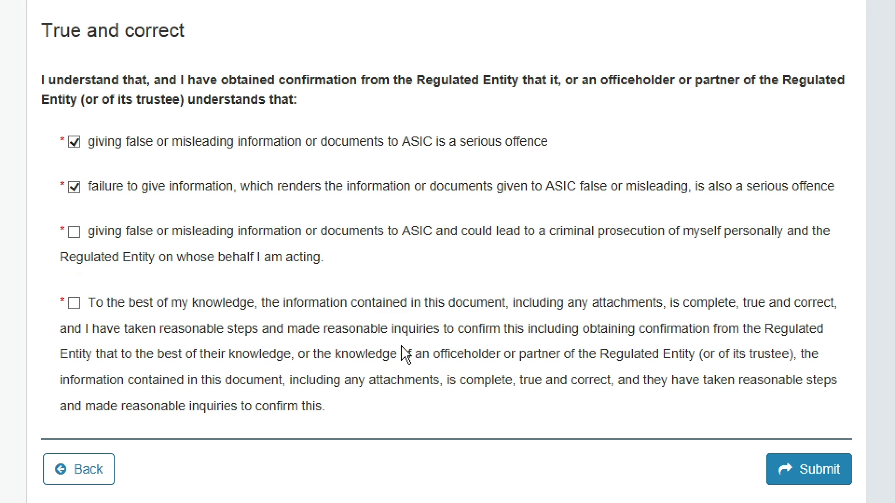
{"action": "key", "text": "Tab"}
{"action": "key", "text": "space"}
{"action": "key", "text": "Tab"}
{"action": "key", "text": "space"}
{"action": "left_click", "coordinate": [809, 470]}
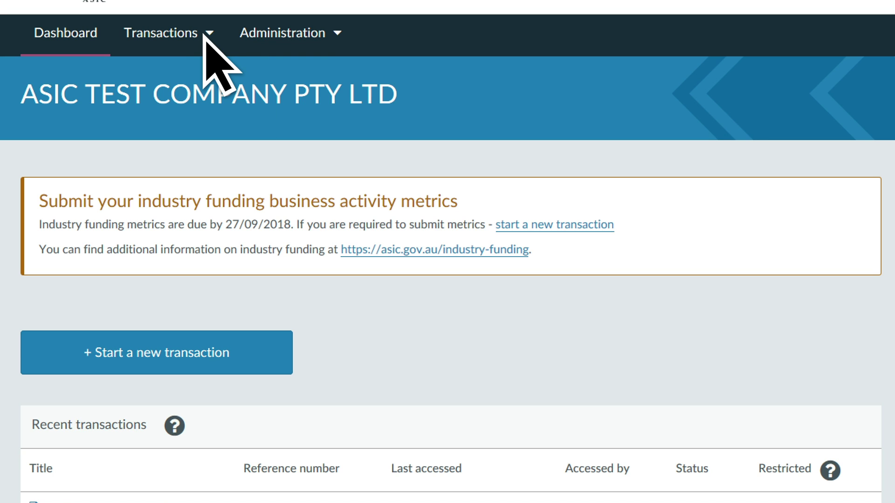
- Show the transaction options available for ASIC TEST COMPANY PTY LTD
{"action": "left_click", "coordinate": [205, 35]}
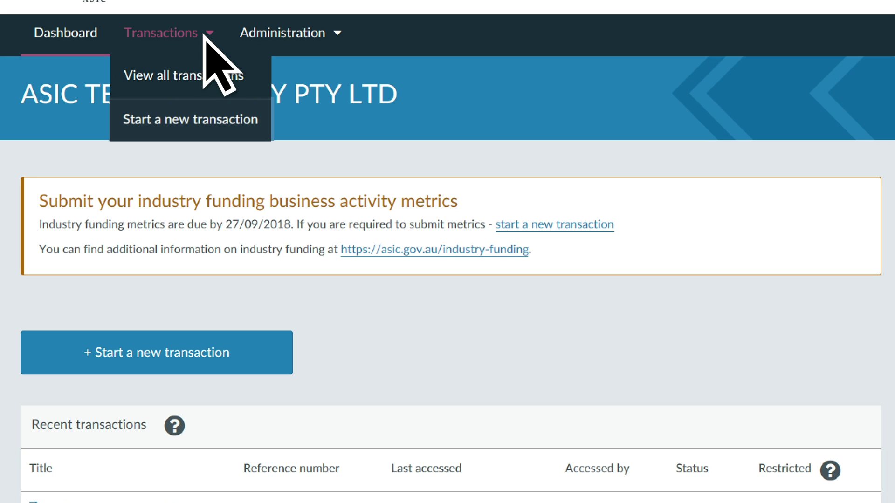